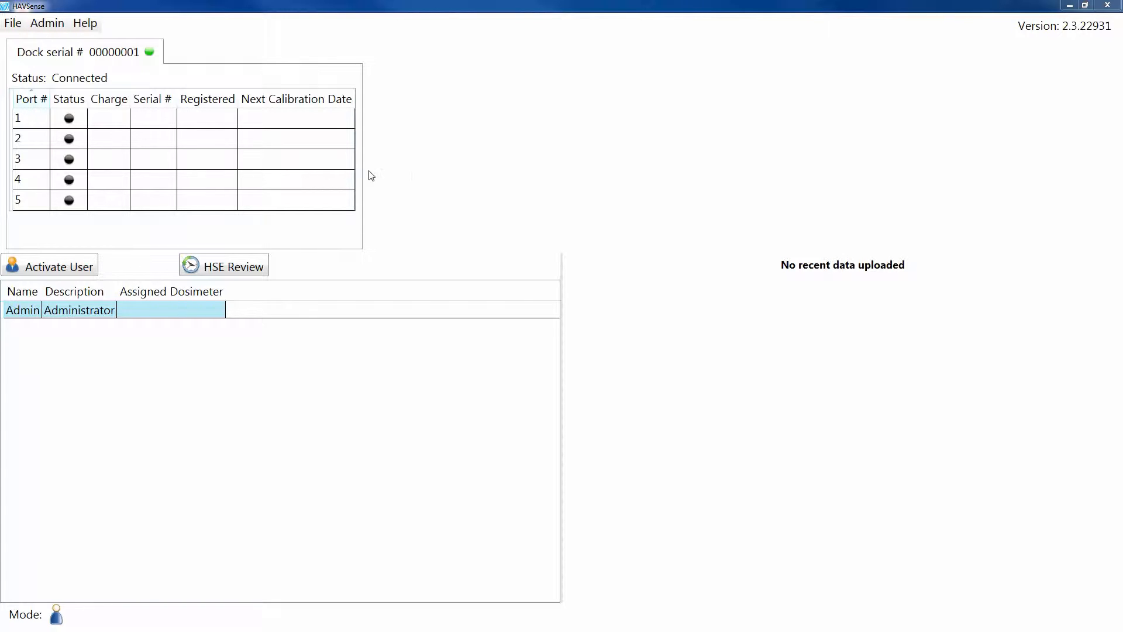
# - Switch the user mode to Admin, entering the administrator PIN
pyautogui.click(47, 24)
pyautogui.moveTo(49, 47)
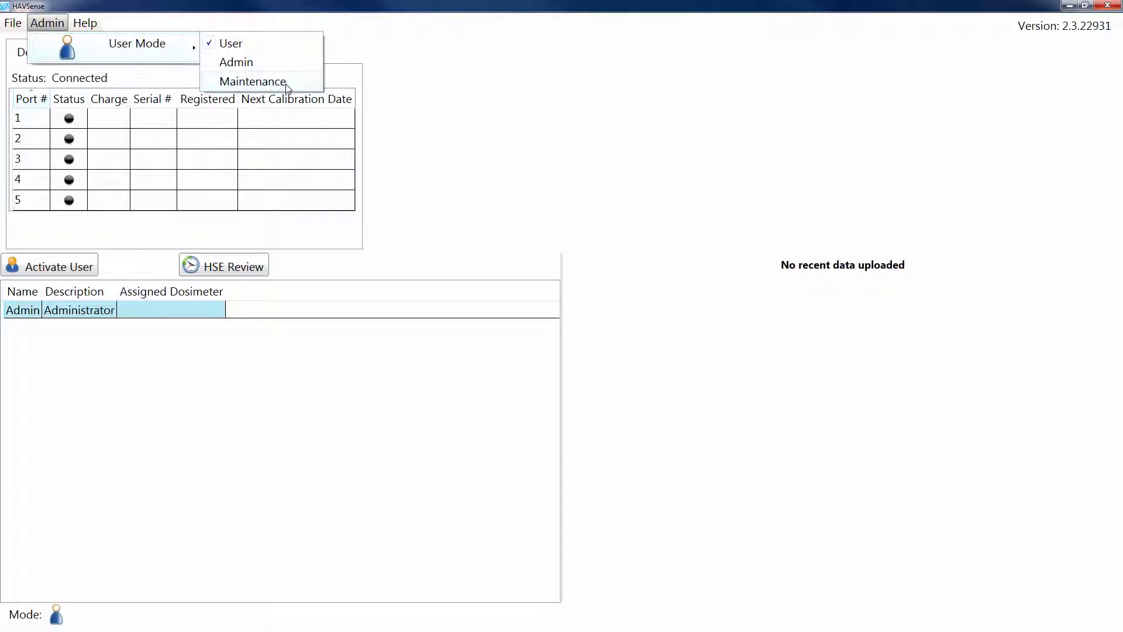
pyautogui.click(252, 63)
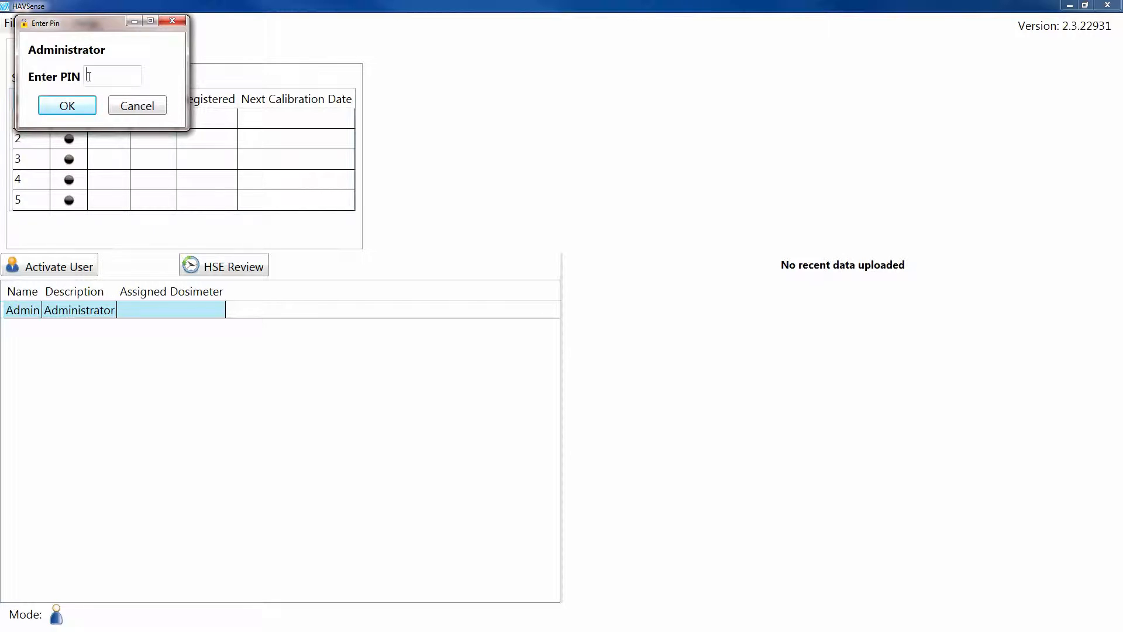
pyautogui.write('1234')
pyautogui.click(68, 105)
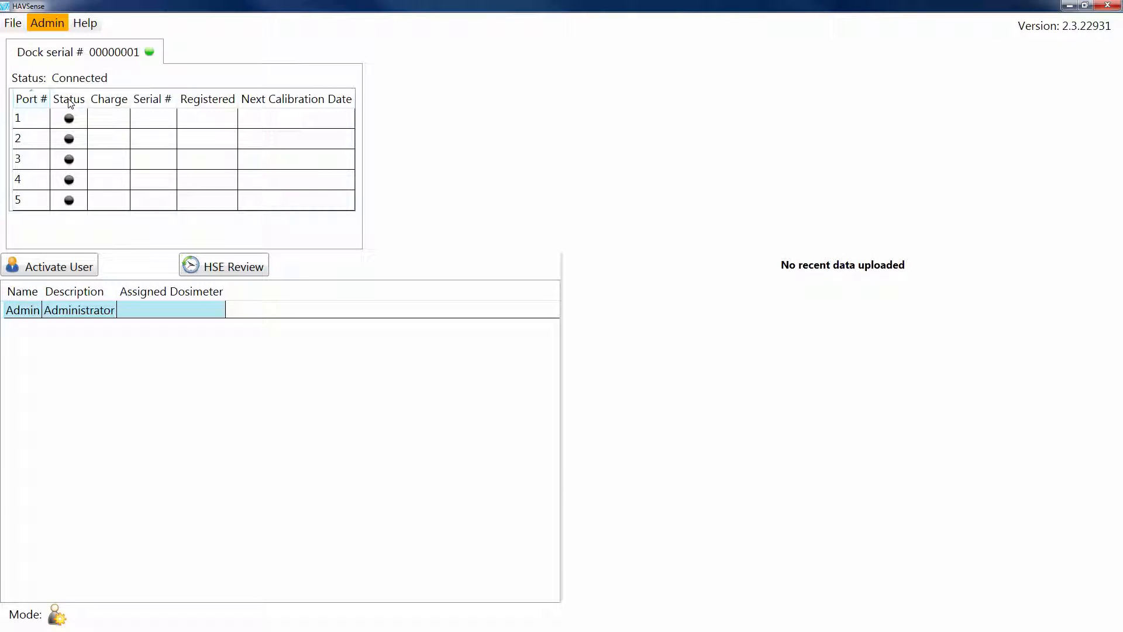
# - Open the user list, add a new user and enter the person's full name as its name
pyautogui.click(56, 26)
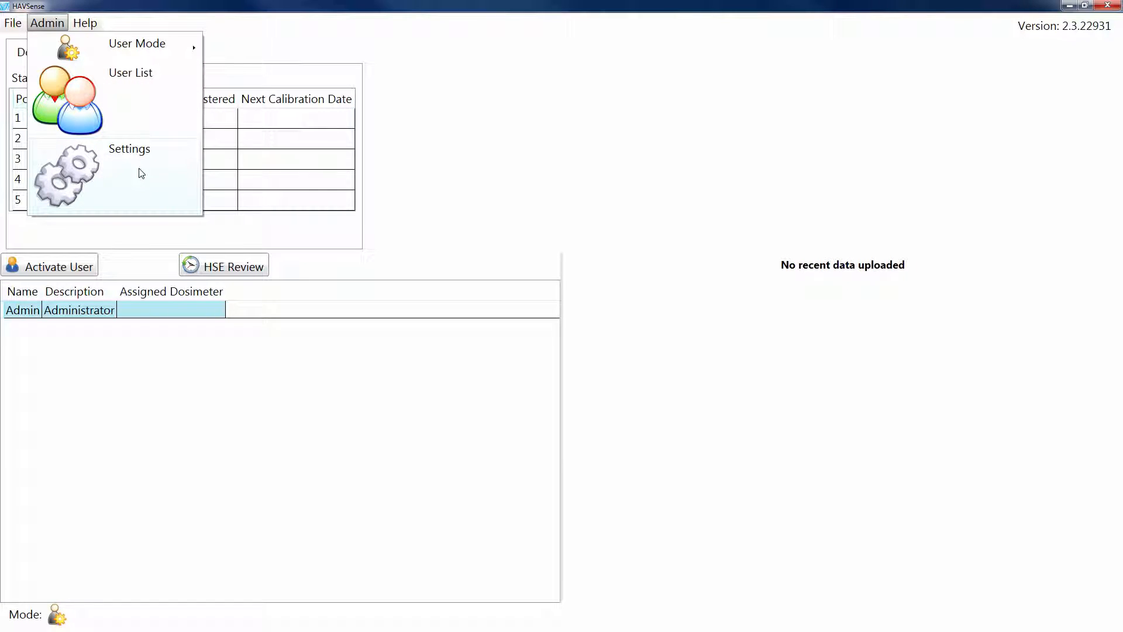
pyautogui.click(148, 115)
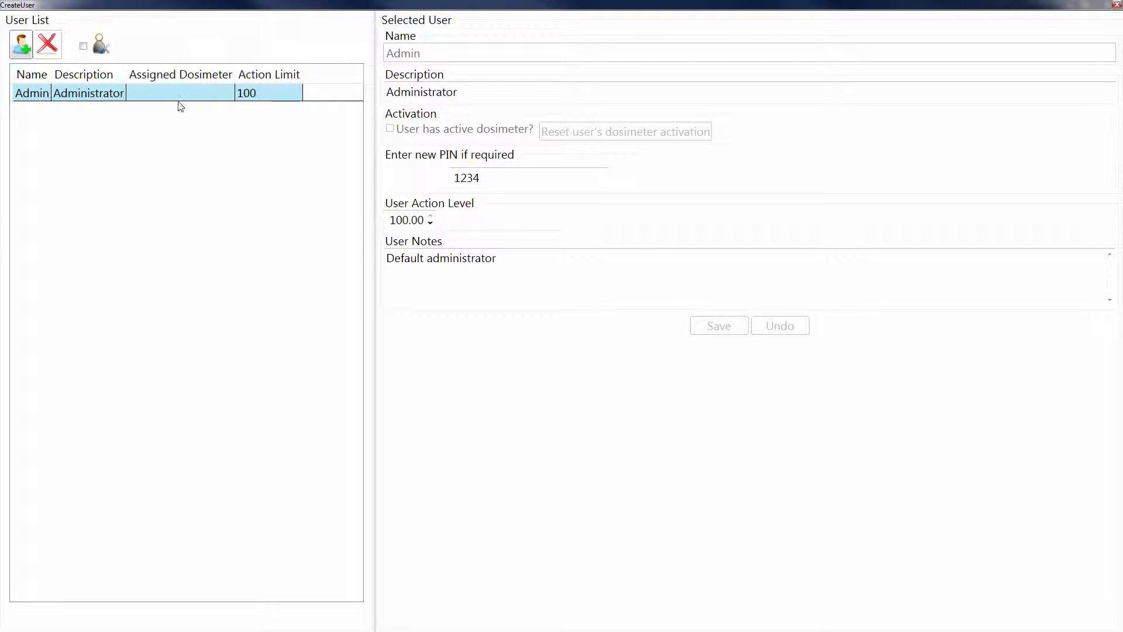
pyautogui.click(23, 44)
pyautogui.click(403, 56)
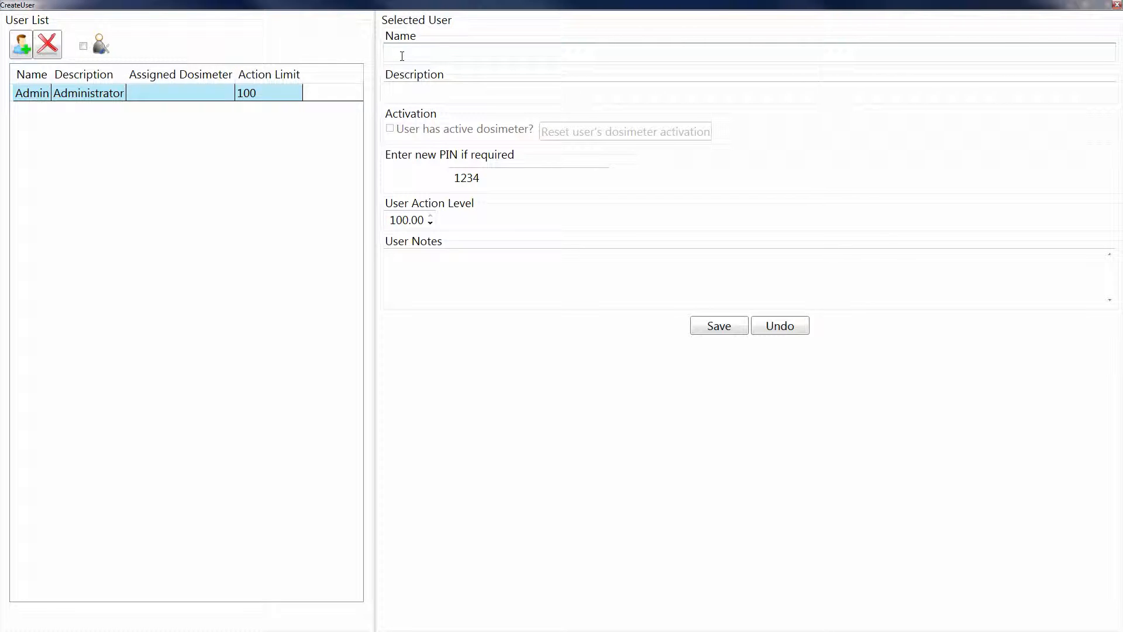
# - Set the new user's description to "Maintenance department"
pyautogui.click(540, 91)
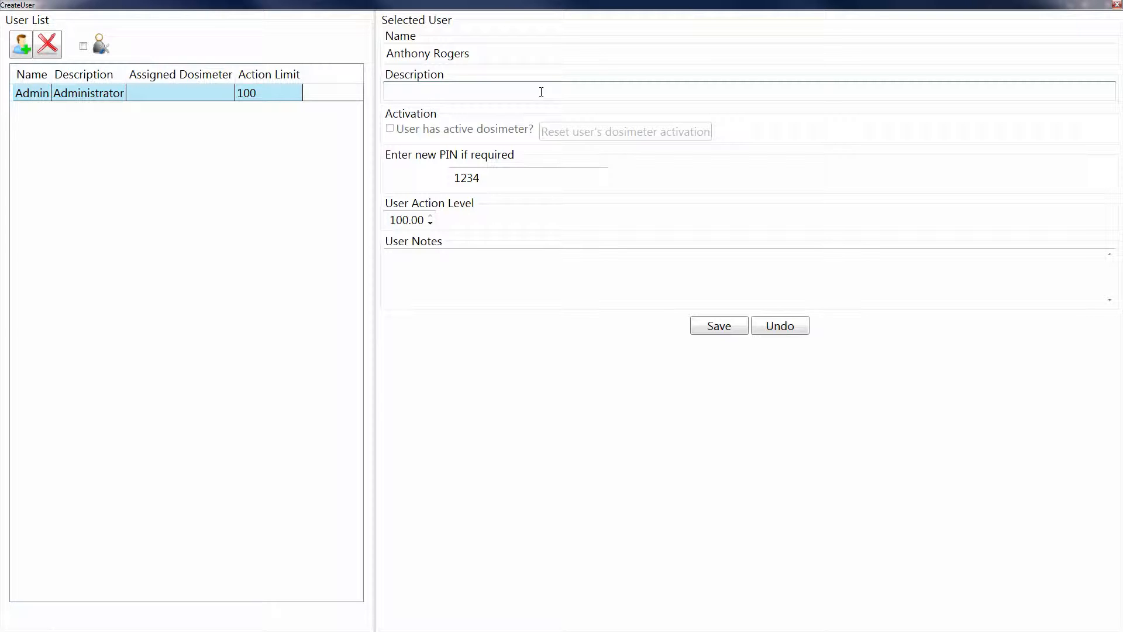
pyautogui.write('Maintenance depa')
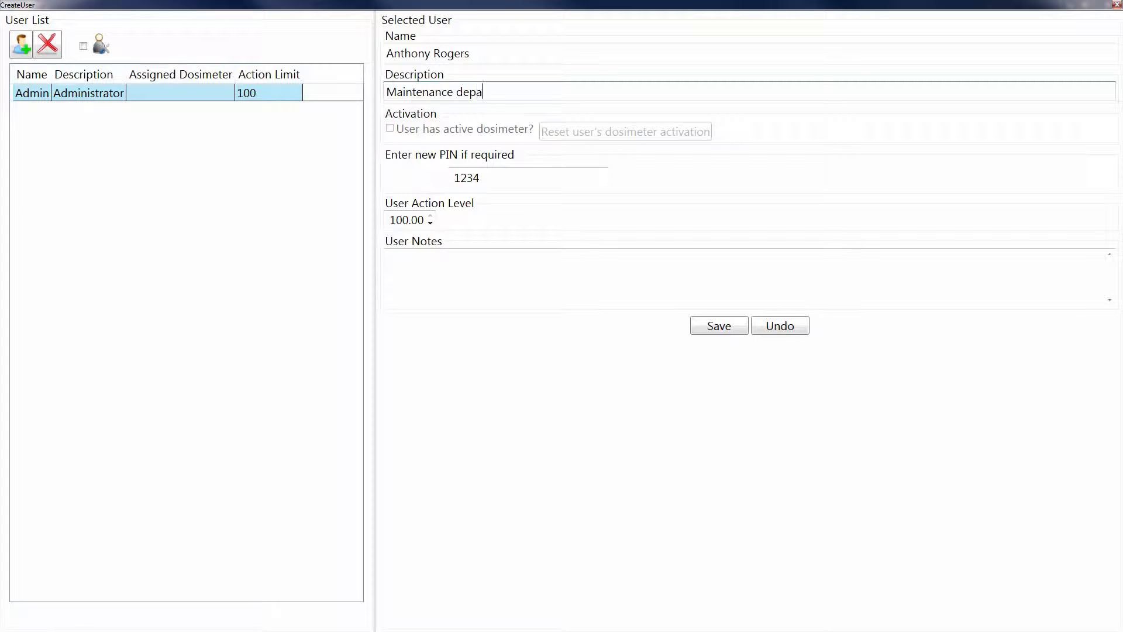
pyautogui.write('rtment')
# - Replace the default PIN with a new PIN for the user
pyautogui.click(507, 178)
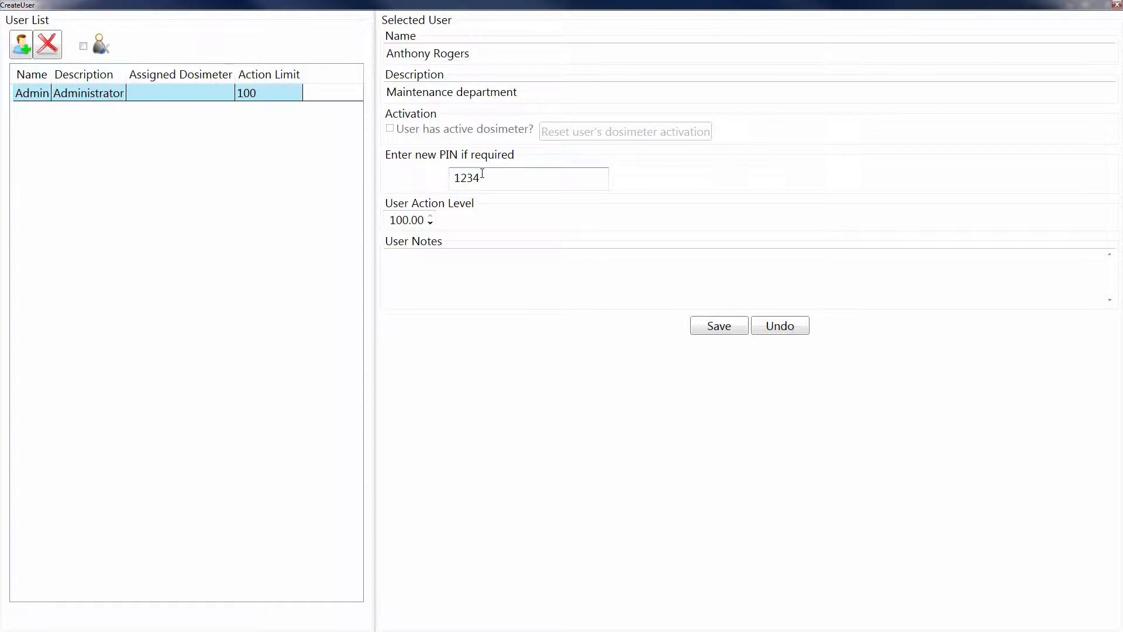
pyautogui.press('BackSpace')
pyautogui.press('BackSpace')
pyautogui.press('BackSpace')
pyautogui.press('BackSpace')
pyautogui.write('12345678')
# - Set the user action level to 50
pyautogui.click(538, 184)
pyautogui.click(420, 217)
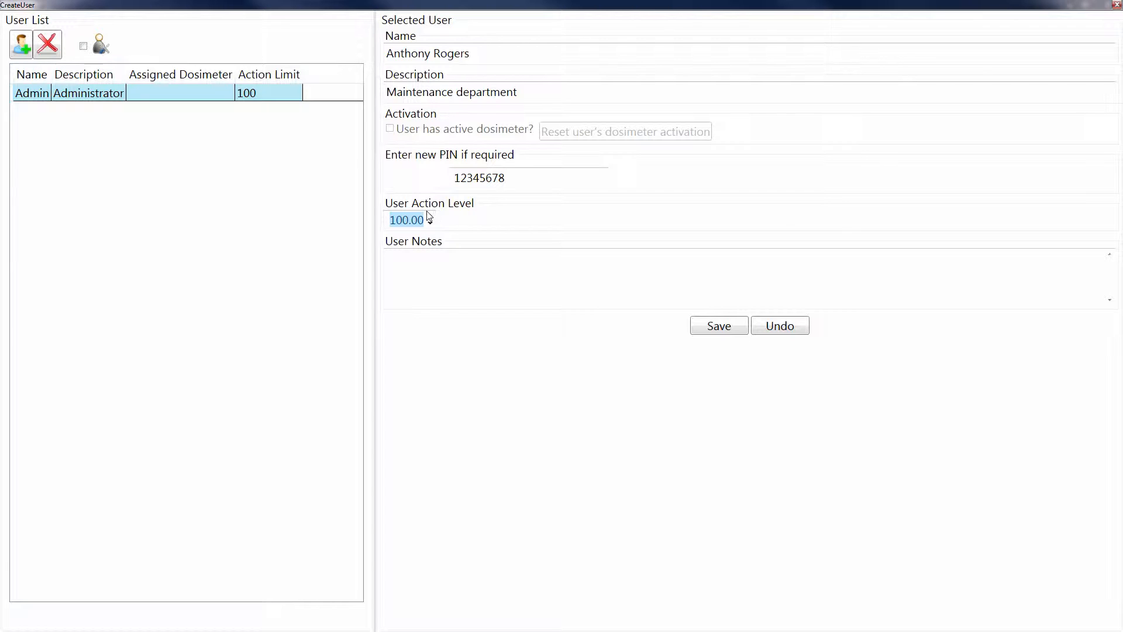
pyautogui.click(411, 220)
pyautogui.click(429, 223)
pyautogui.click(430, 222)
pyautogui.click(430, 223)
pyautogui.click(429, 223)
pyautogui.click(432, 214)
pyautogui.click(431, 214)
pyautogui.click(431, 214)
pyautogui.click(431, 215)
pyautogui.write('50')
# - Enter the user note "Change activation limit from 100 to 50 hse points 18/06/2018" and save the user
pyautogui.click(394, 255)
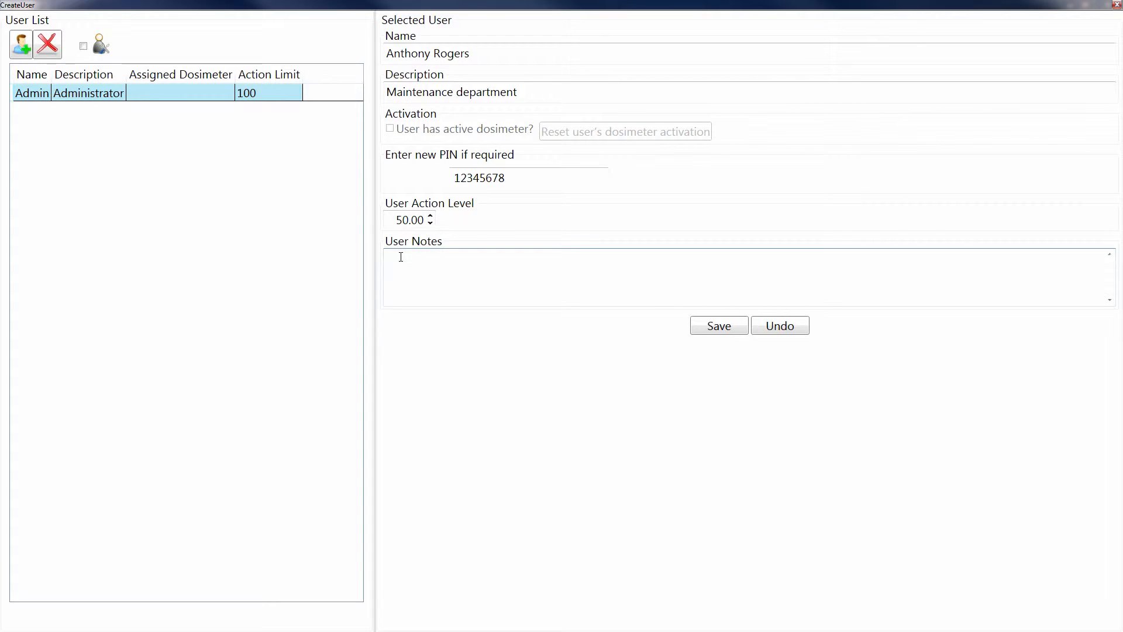
pyautogui.write('Change activation limit from 100 to 50 hse points ')
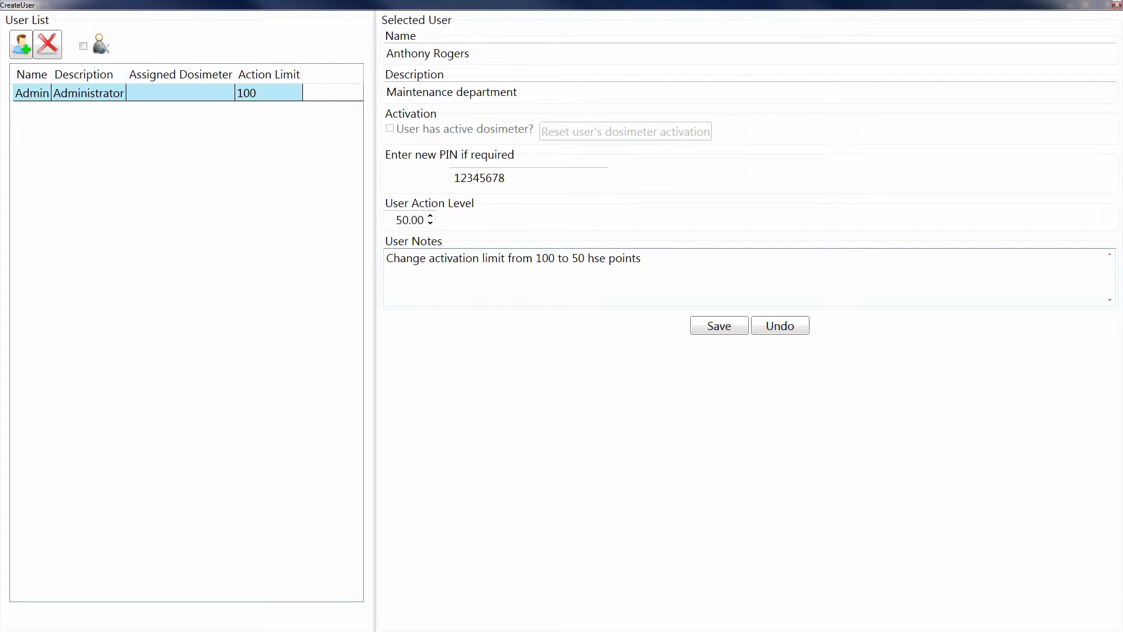
pyautogui.write('18/06/2018')
pyautogui.click(740, 327)
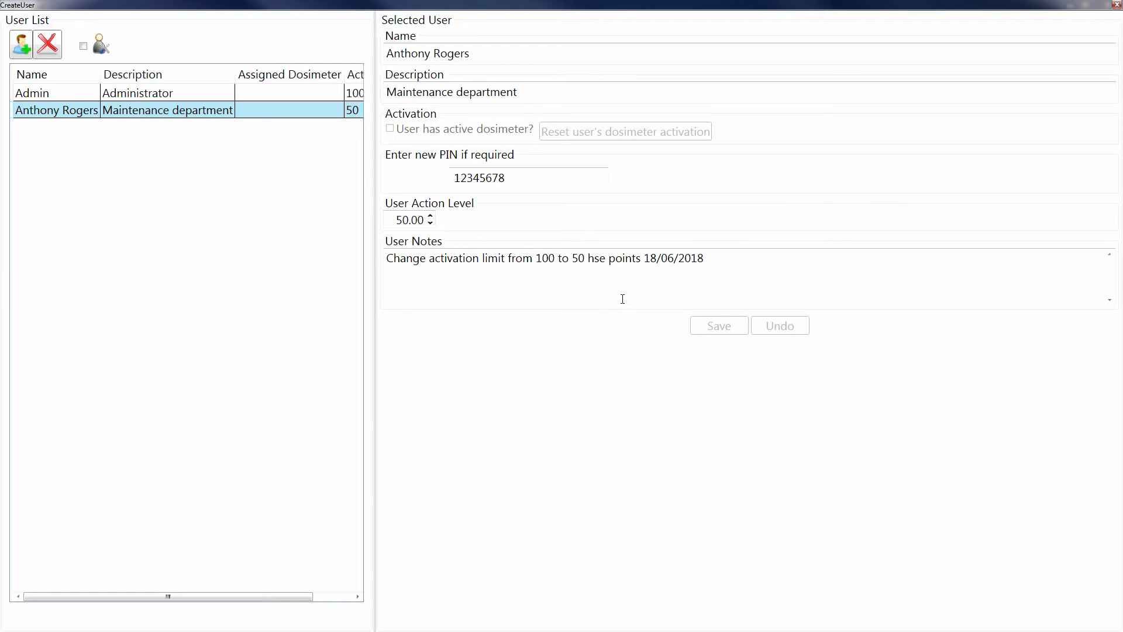
# - Select the new user, add the note line "this is how you edit a user" and save the change
pyautogui.click(706, 262)
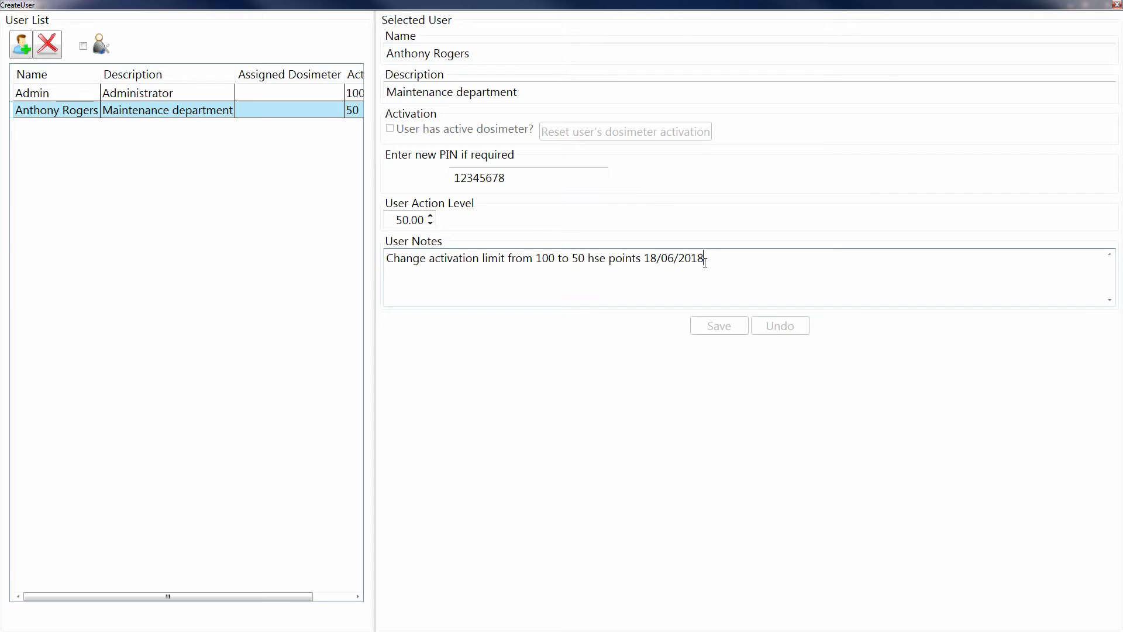
pyautogui.click(304, 93)
pyautogui.click(300, 111)
pyautogui.click(734, 259)
pyautogui.press('Return')
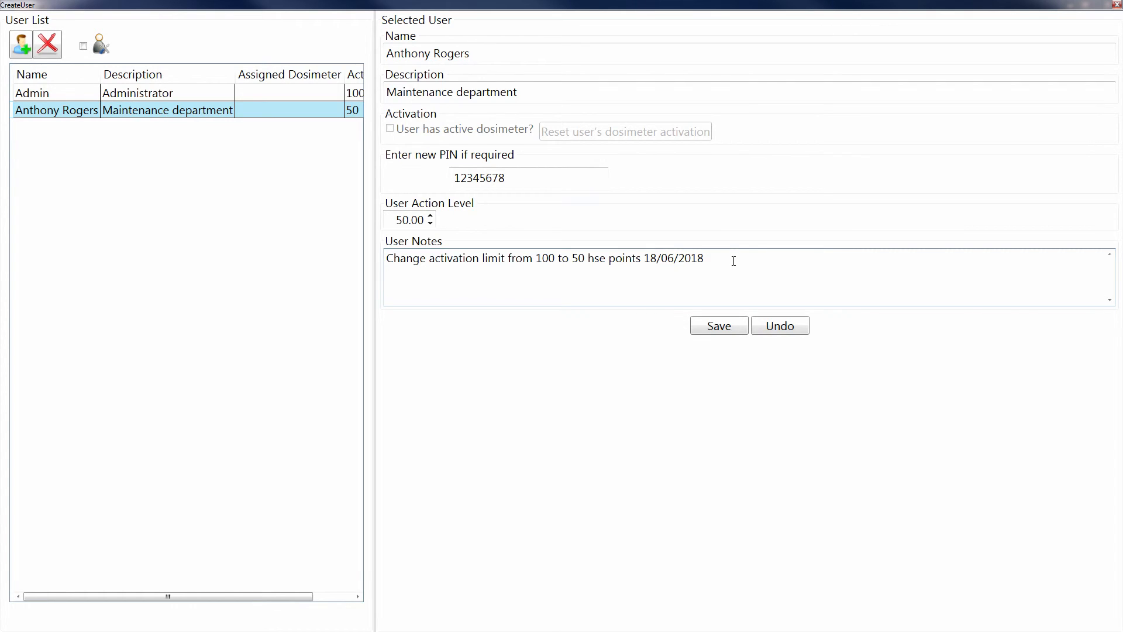
pyautogui.write('this is how you edit a user')
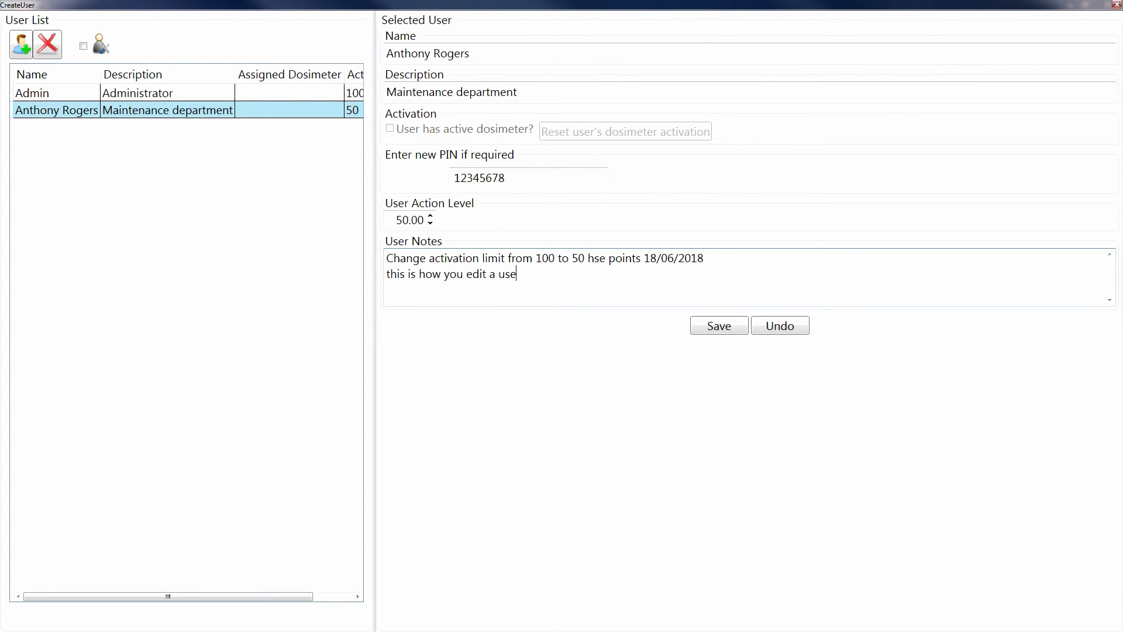
pyautogui.click(732, 332)
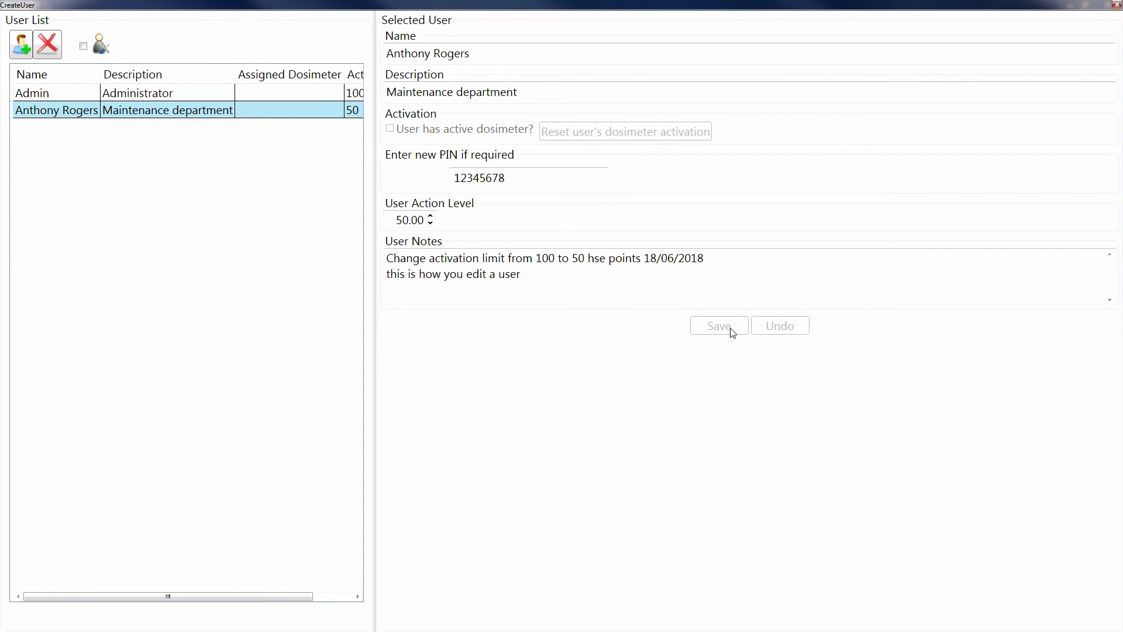